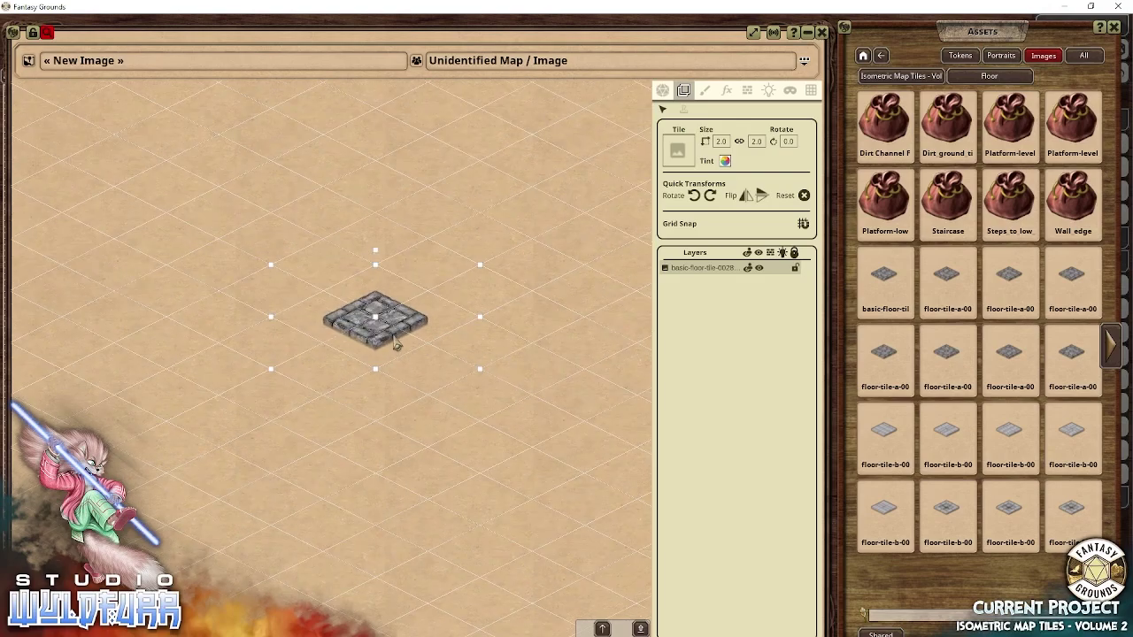
pyautogui.scroll(3, 403, 365)
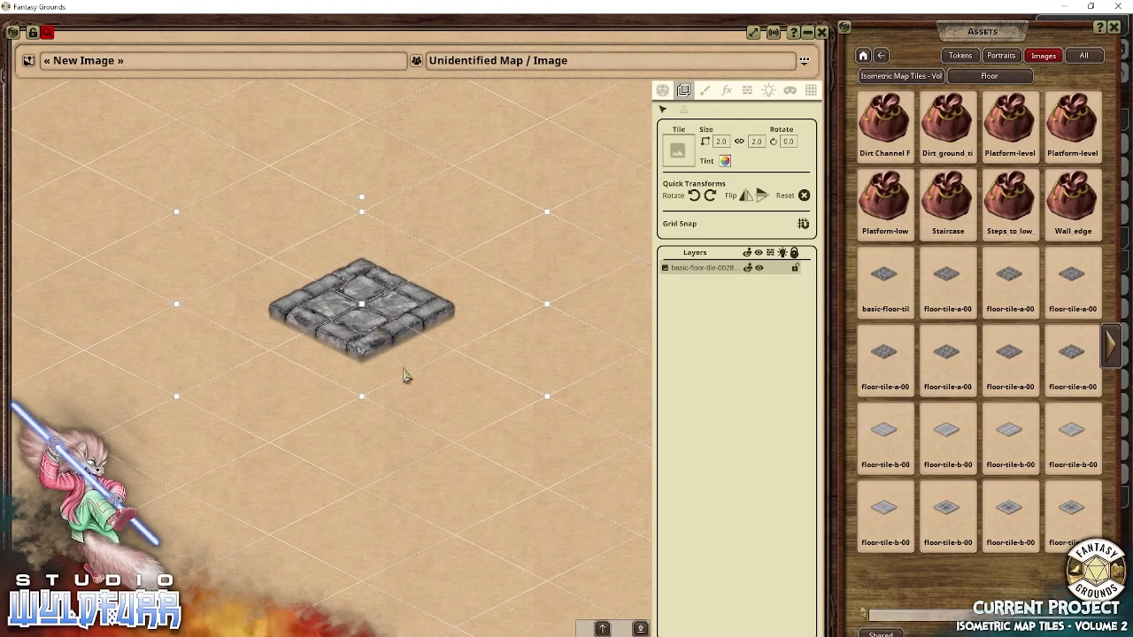
pyautogui.scroll(-5, 404, 375)
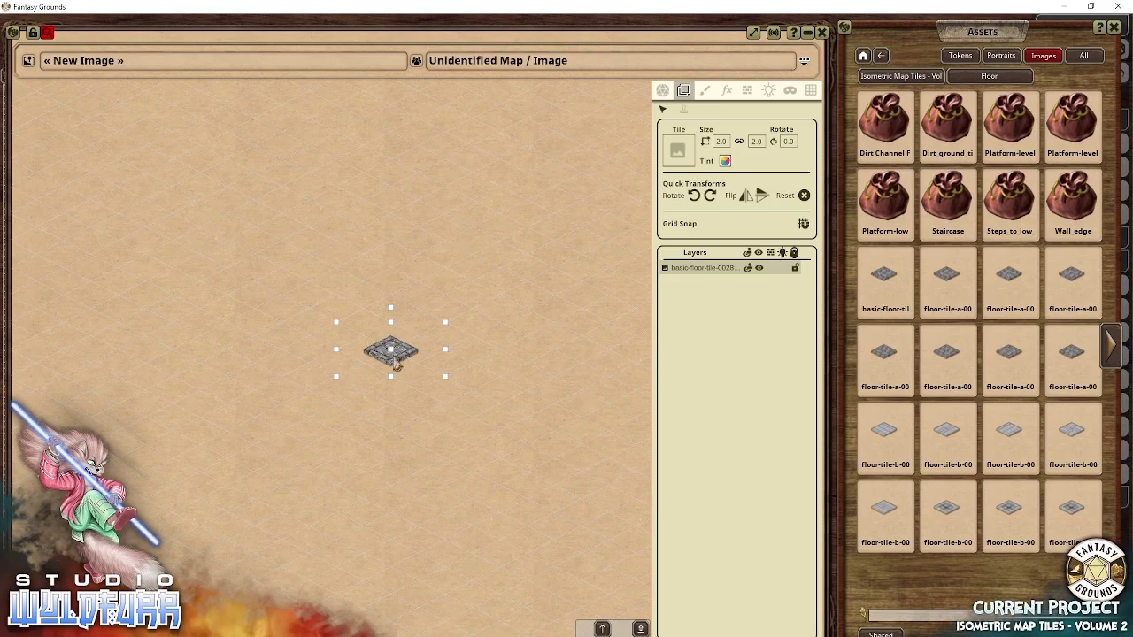
pyautogui.scroll(10, 395, 363)
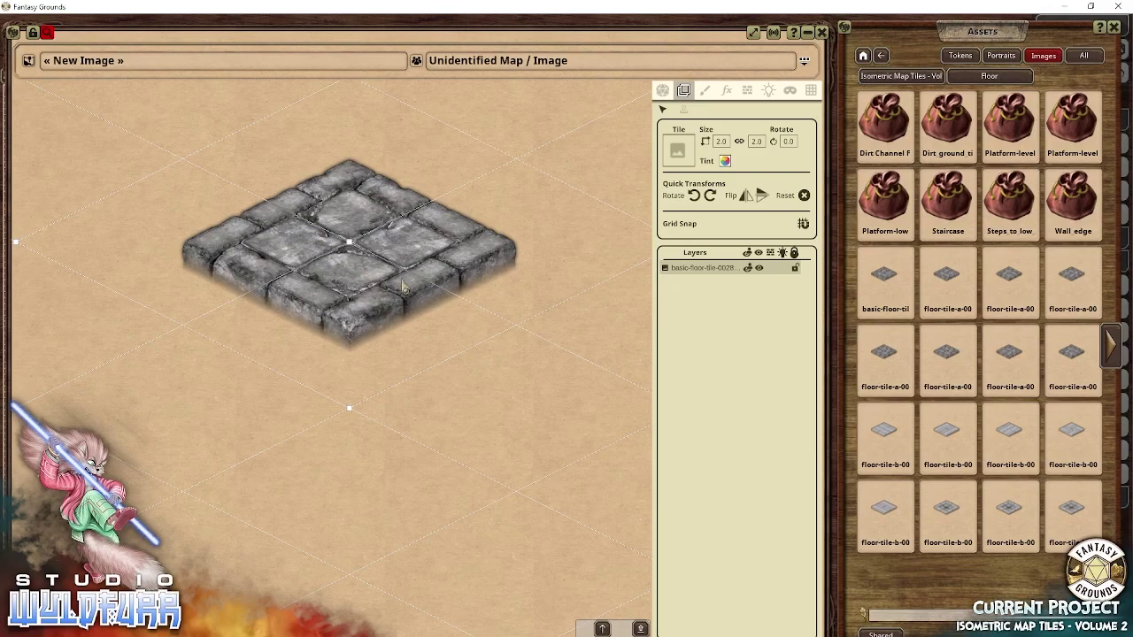
# Add a second floor-tile-a stone tile and snap it beside the first into a rectangle
pyautogui.moveTo(1010, 276); pyautogui.dragTo(441, 469)
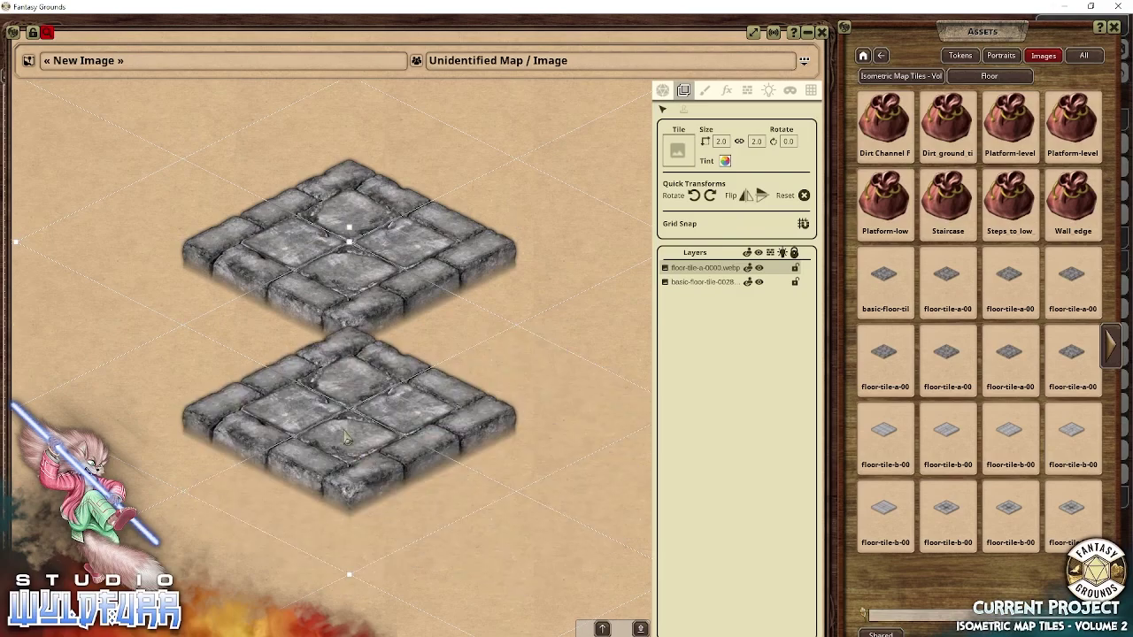
pyautogui.moveTo(375, 455); pyautogui.dragTo(224, 396)
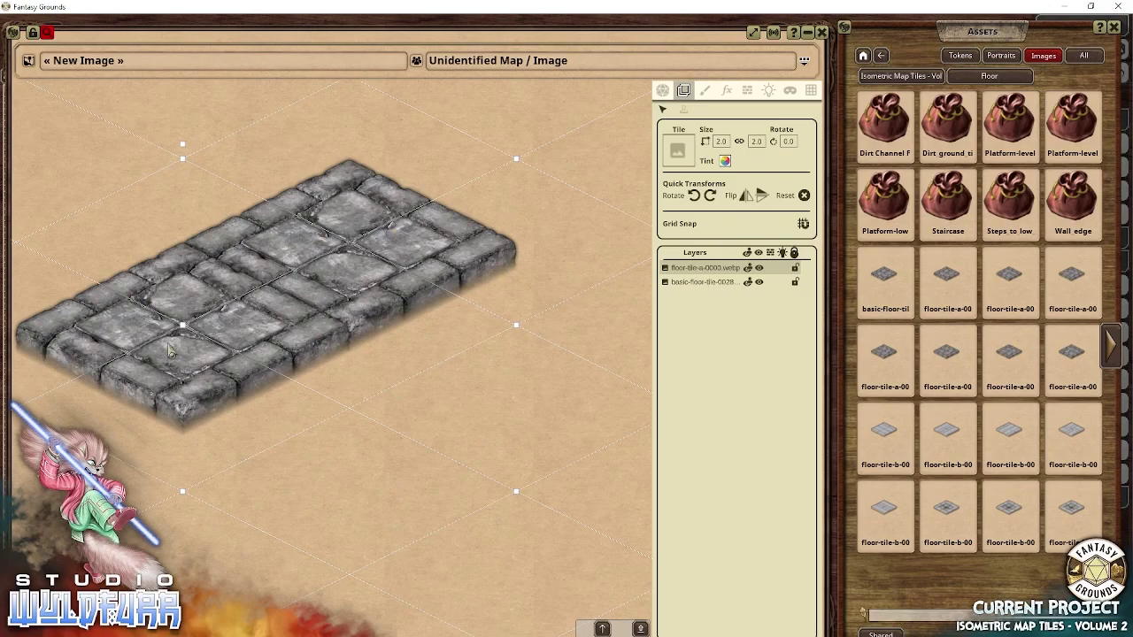
pyautogui.moveTo(177, 376); pyautogui.dragTo(377, 209)
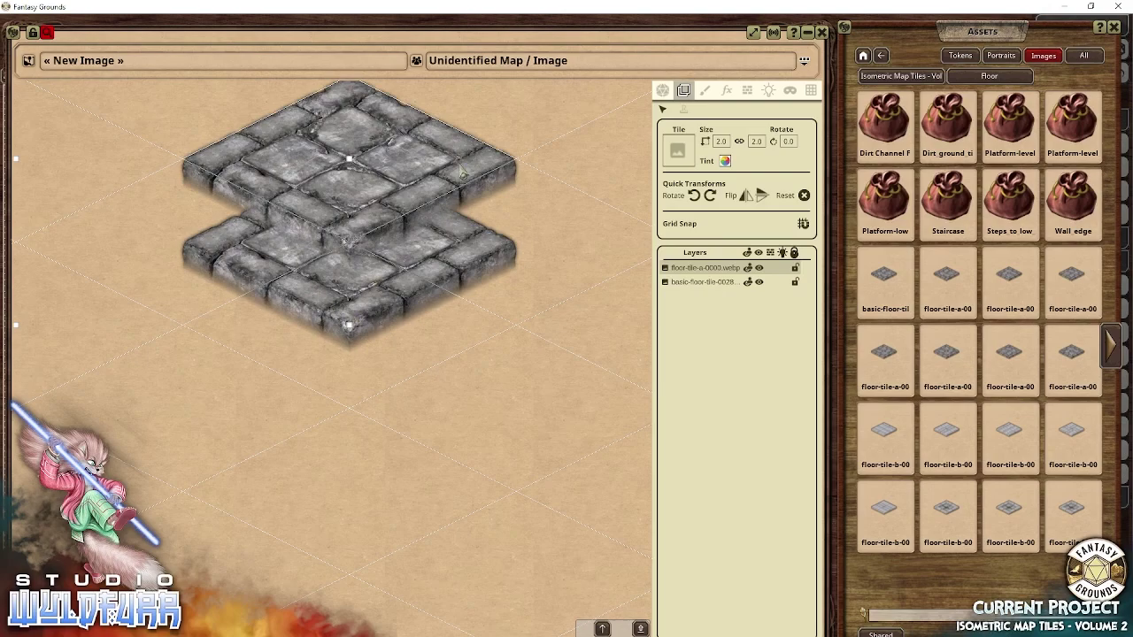
pyautogui.moveTo(462, 174); pyautogui.dragTo(376, 370)
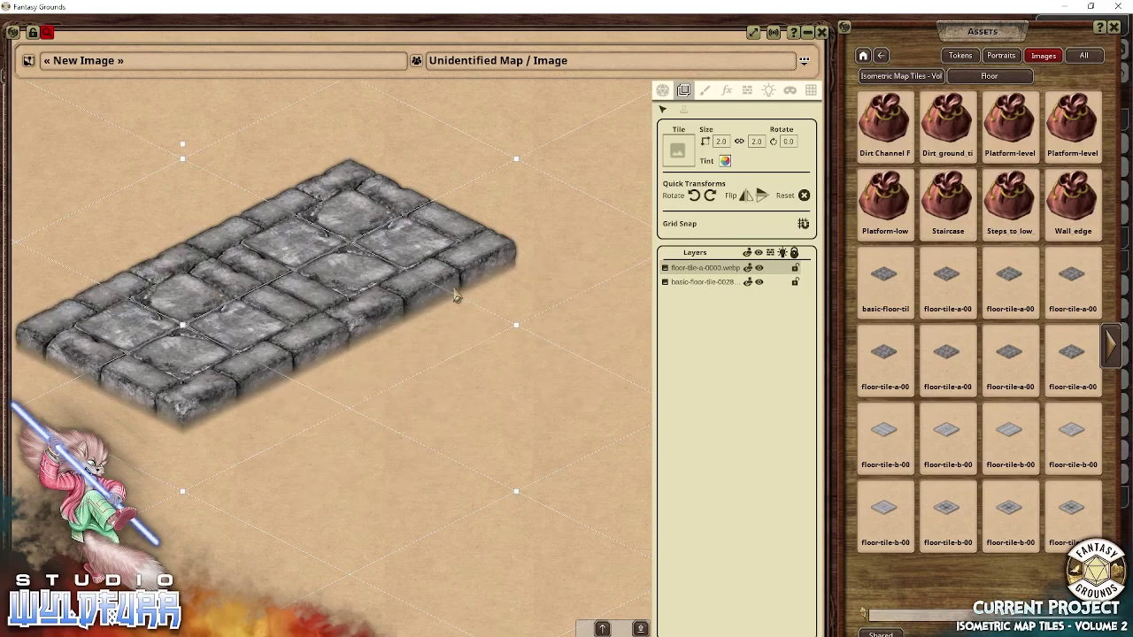
pyautogui.scroll(-5, 257, 225)
pyautogui.scroll(3, 257, 225)
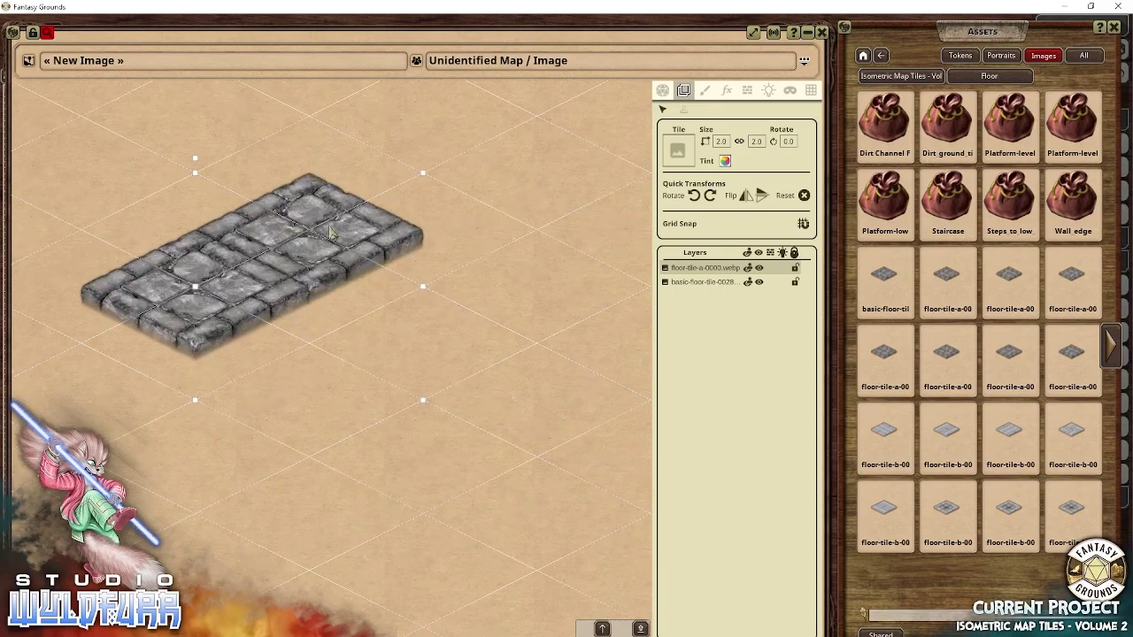
# Reselect the two floor tile layers and reposition the tiles against each other
pyautogui.moveTo(335, 230); pyautogui.dragTo(351, 177)
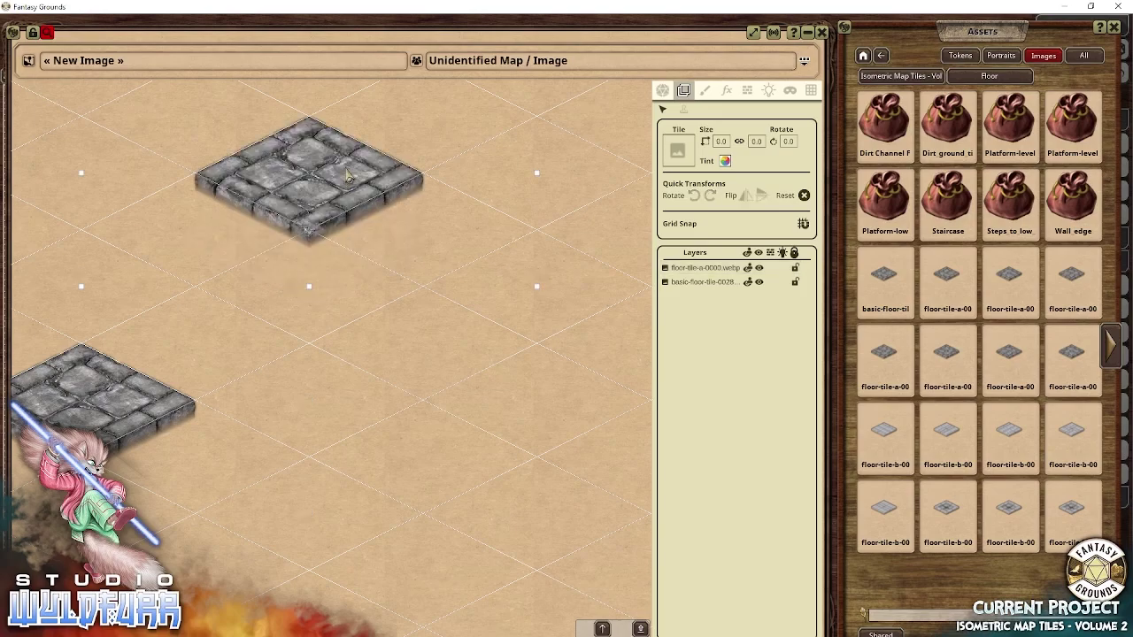
pyautogui.click(708, 303)
pyautogui.click(698, 282)
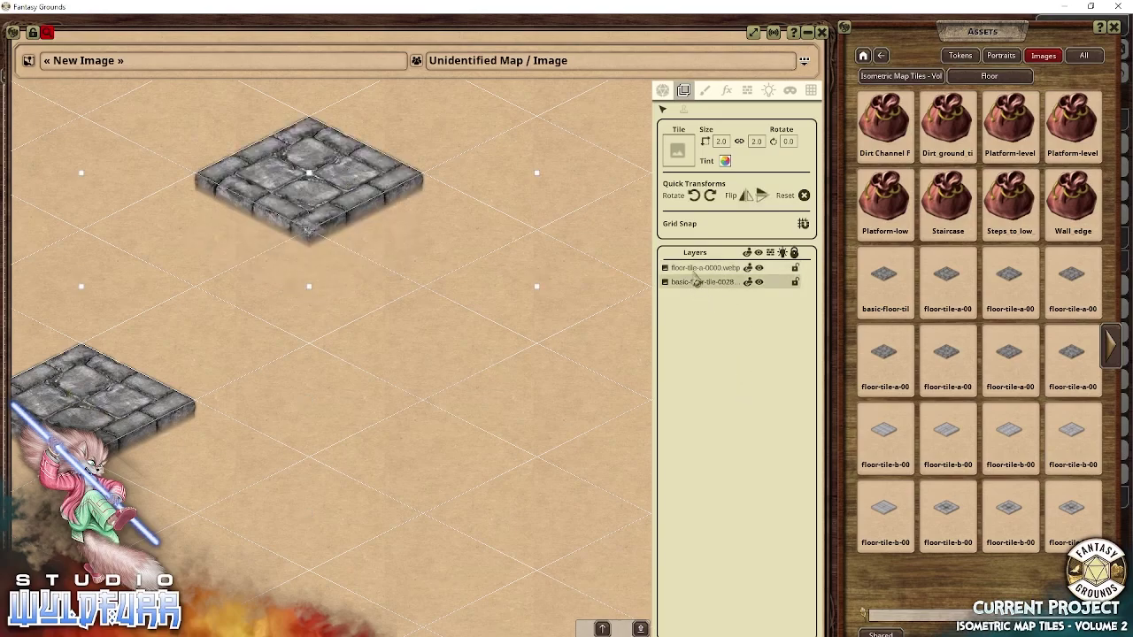
pyautogui.click(696, 268)
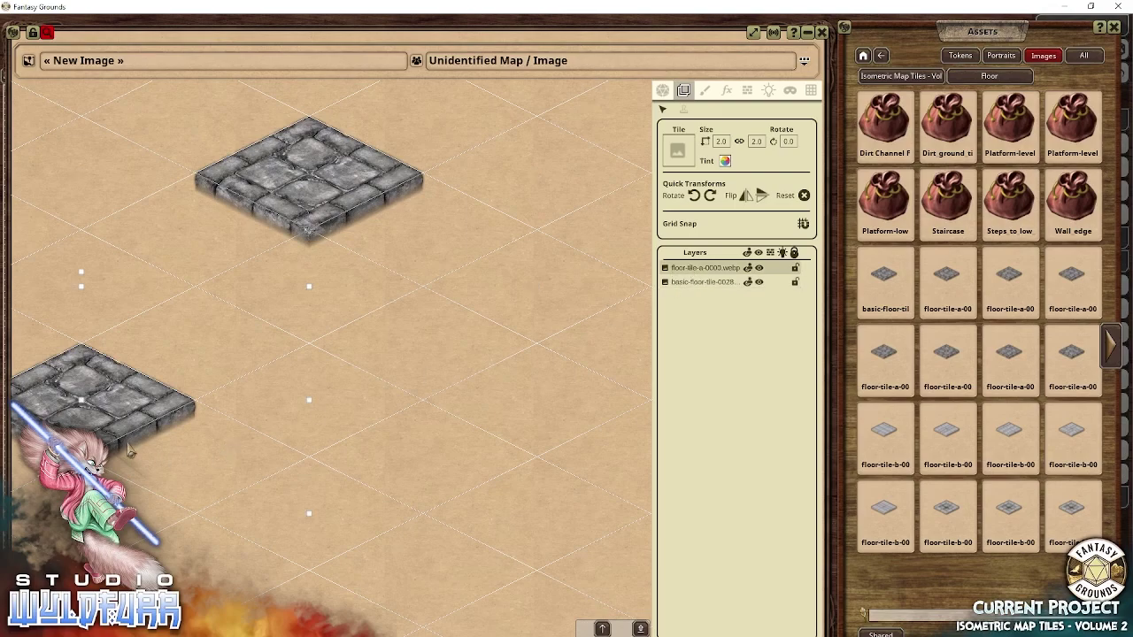
pyautogui.moveTo(129, 445); pyautogui.dragTo(239, 263)
pyautogui.moveTo(335, 207); pyautogui.dragTo(449, 445)
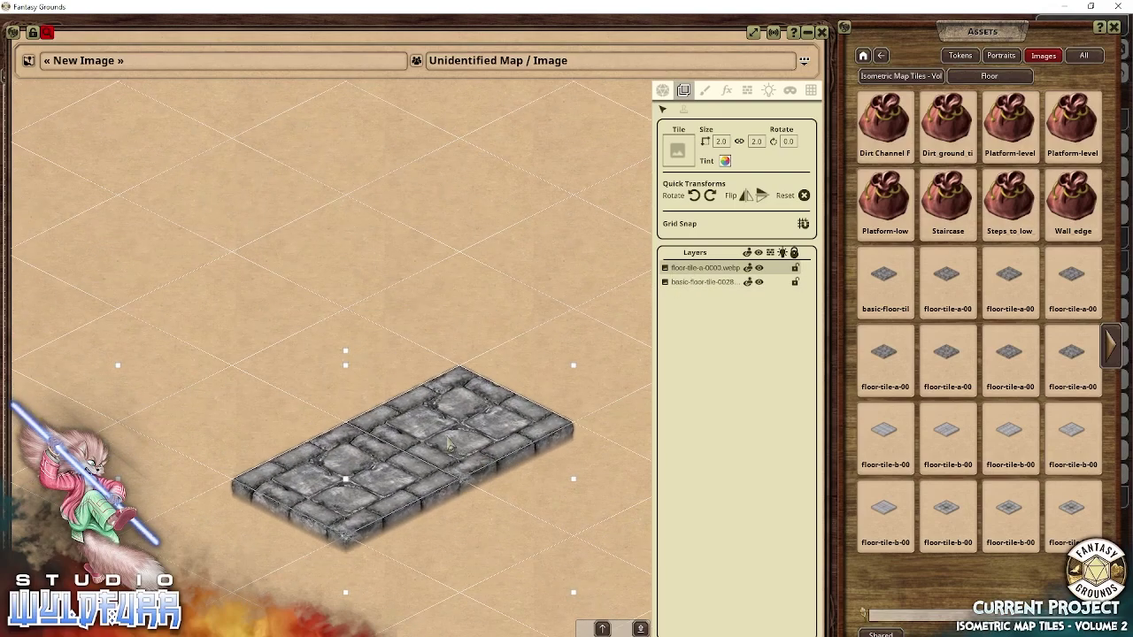
pyautogui.scroll(-2, 440, 442)
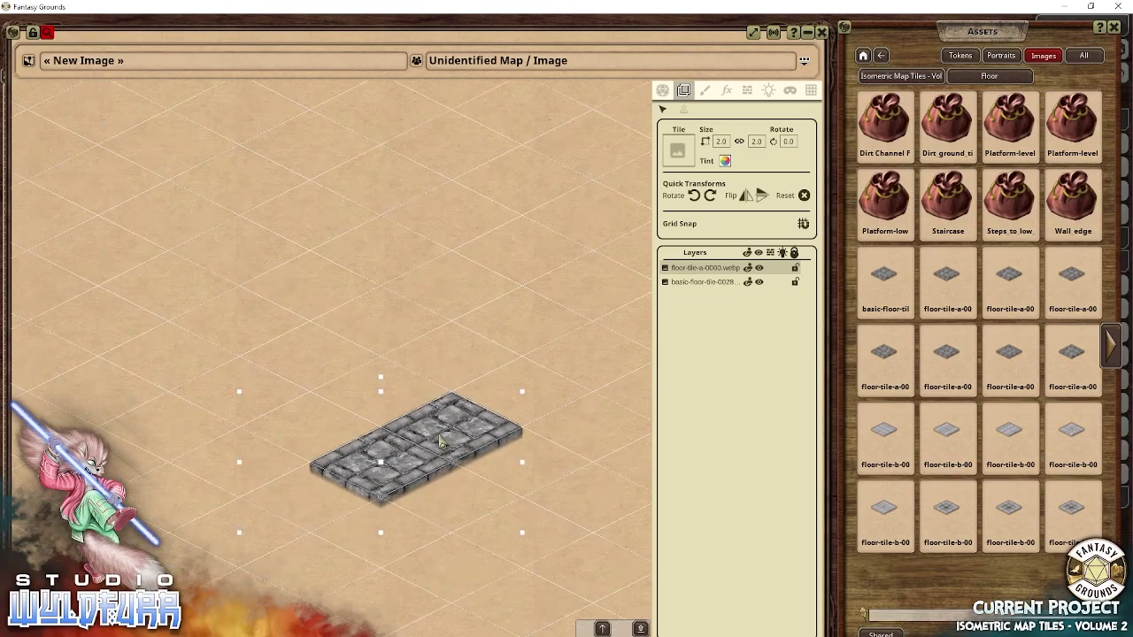
# Drag in more floor-tile-a tiles, filling the notches to complete a 3×3 square, then centre it
pyautogui.moveTo(472, 488); pyautogui.dragTo(419, 292)
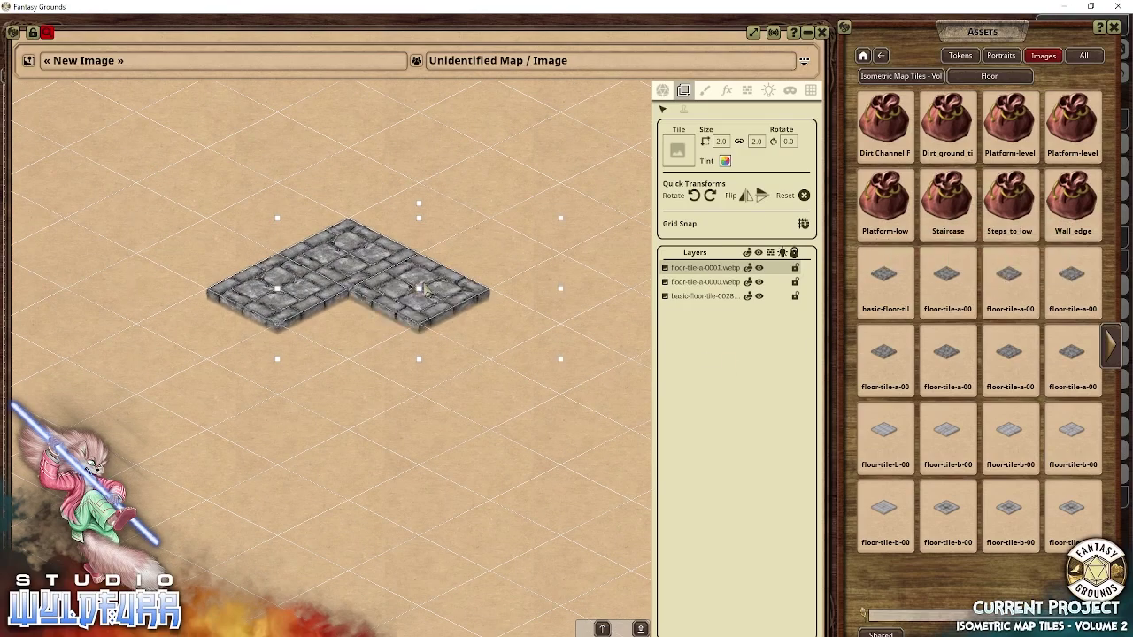
pyautogui.moveTo(531, 334); pyautogui.dragTo(348, 323)
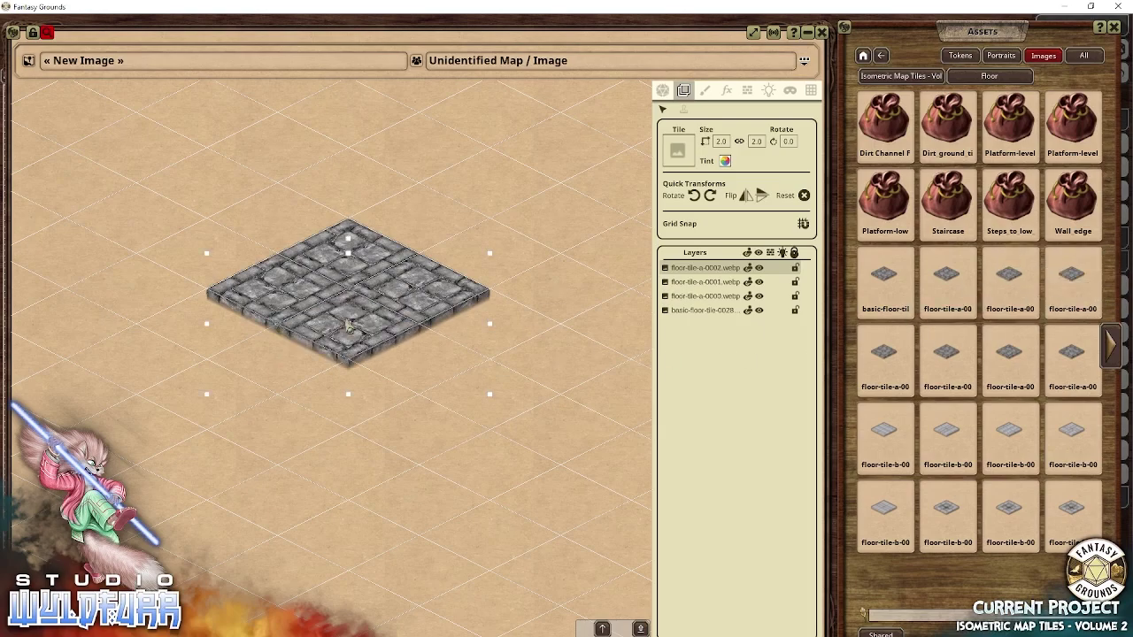
pyautogui.moveTo(171, 336); pyautogui.dragTo(280, 370)
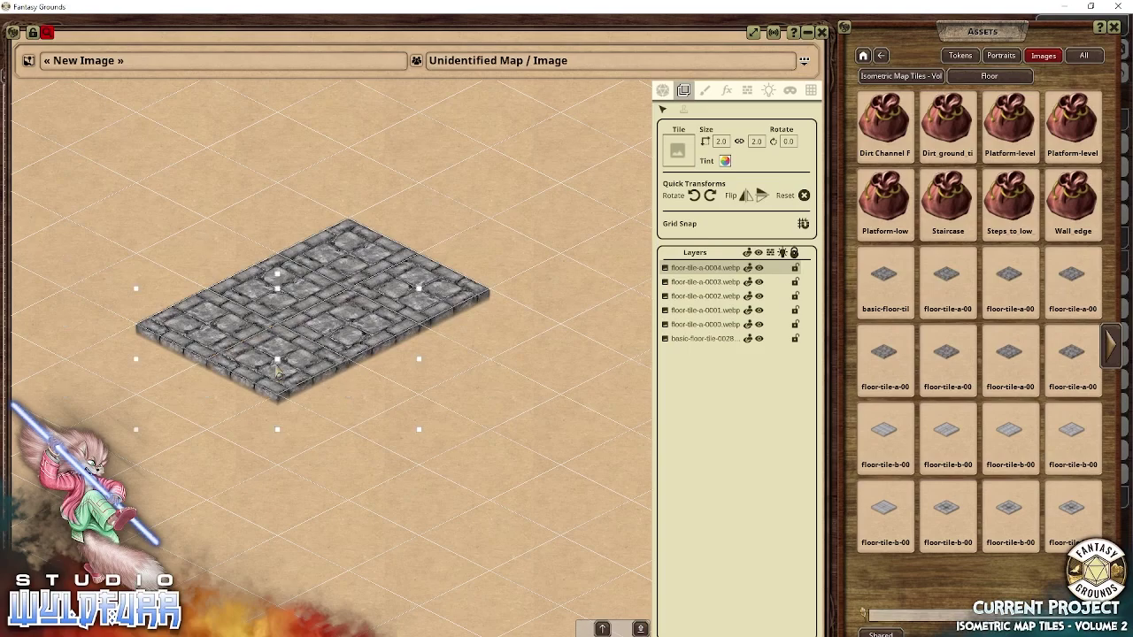
pyautogui.moveTo(965, 341); pyautogui.dragTo(502, 334)
pyautogui.moveTo(935, 382); pyautogui.dragTo(416, 372)
pyautogui.moveTo(880, 294); pyautogui.dragTo(363, 392)
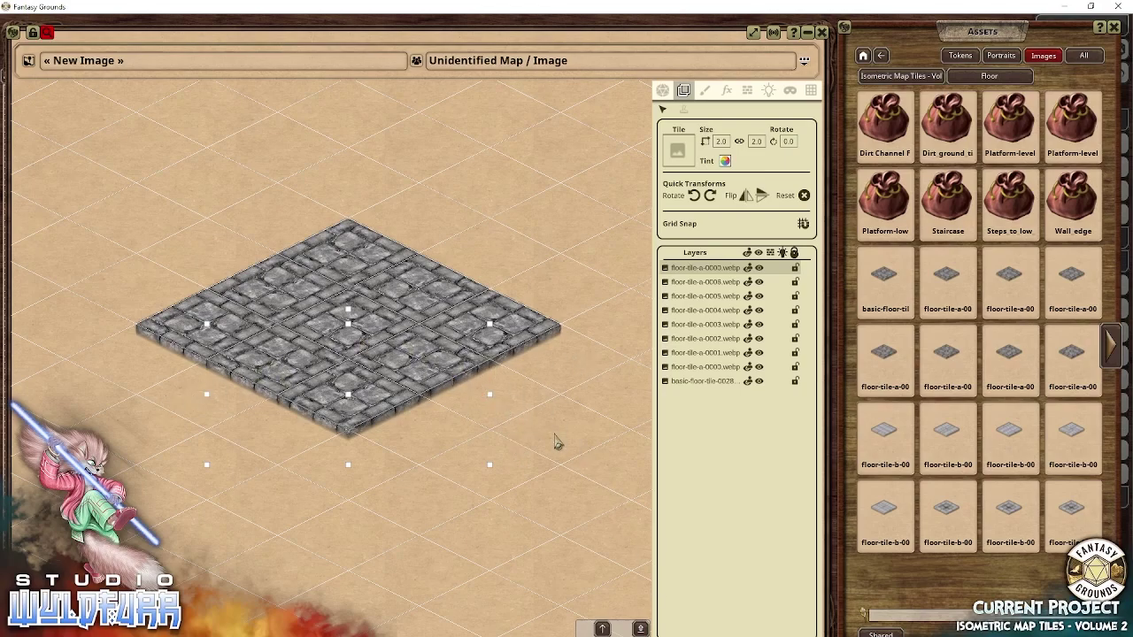
pyautogui.moveTo(485, 376); pyautogui.dragTo(381, 339)
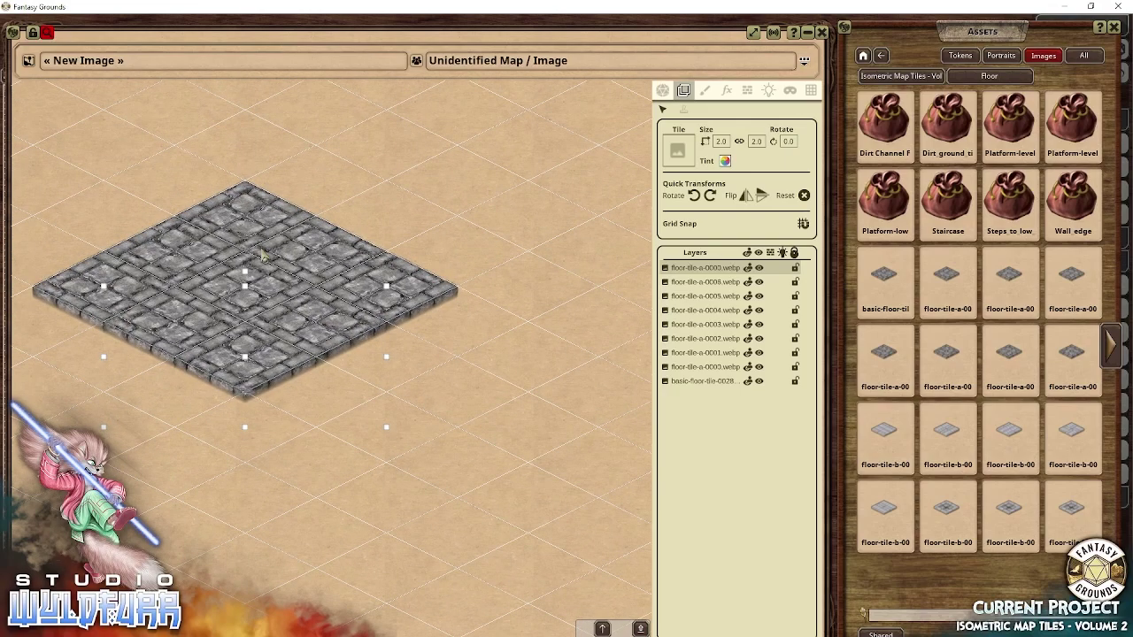
pyautogui.moveTo(125, 232); pyautogui.dragTo(292, 299)
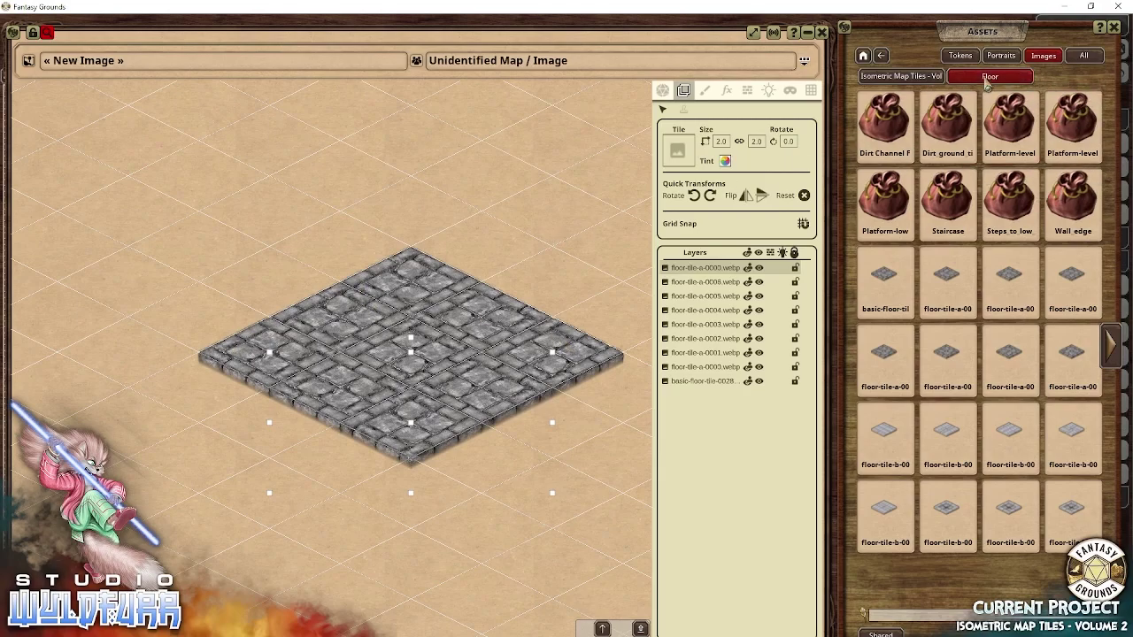
# From the Walls folder, test-place a broken-wall corner and a rubble wall, deleting the rubble wall
pyautogui.click(903, 76)
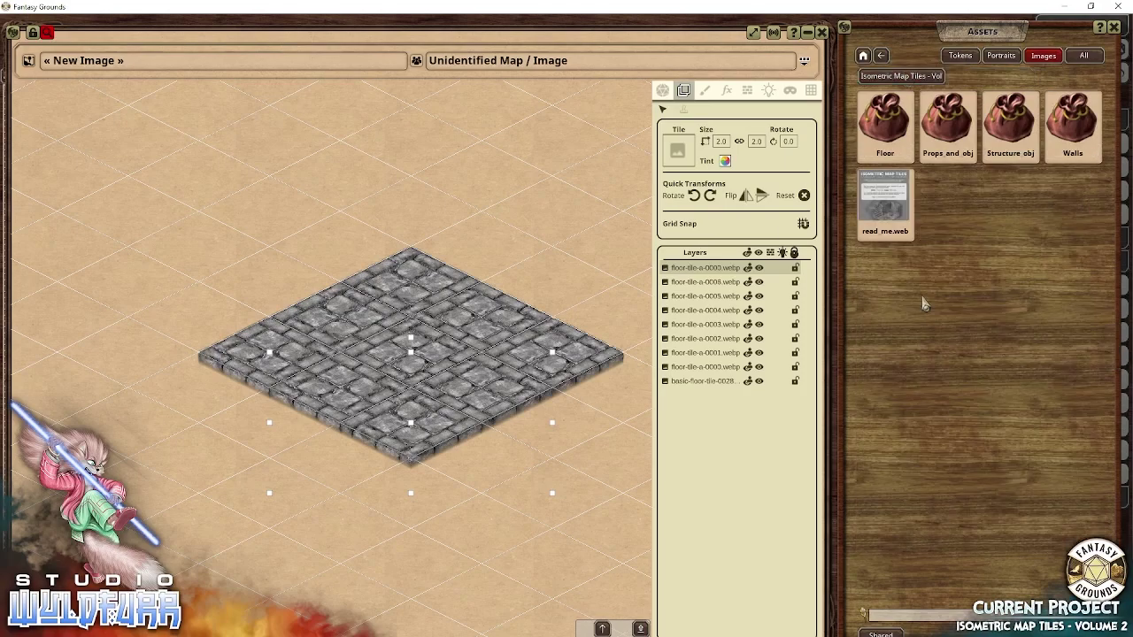
pyautogui.click(1074, 144)
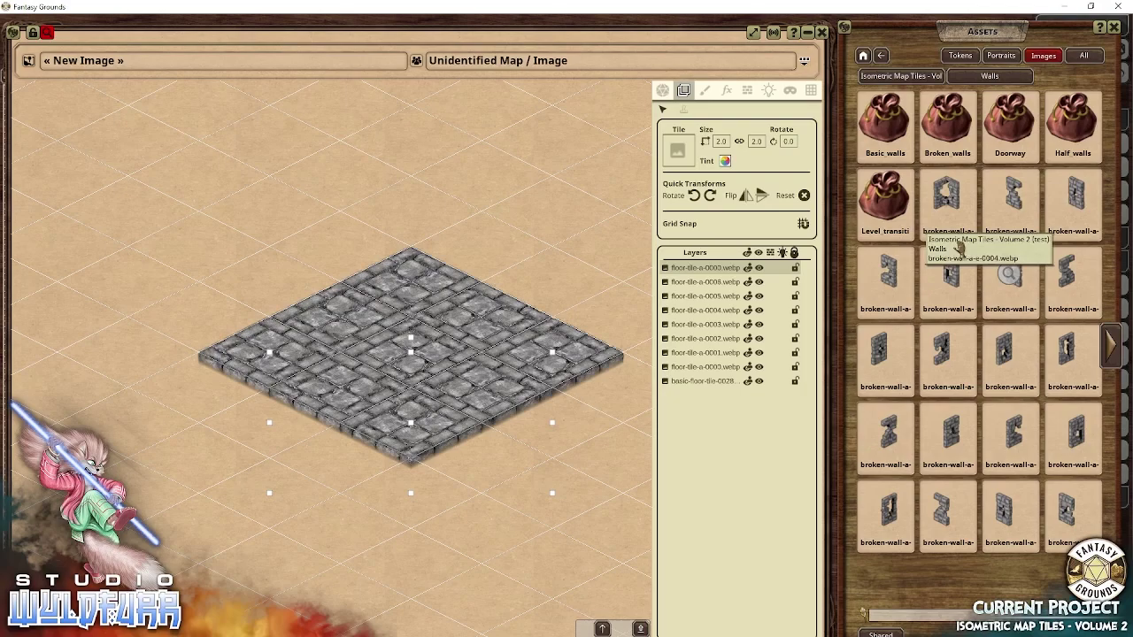
pyautogui.moveTo(801, 370); pyautogui.dragTo(250, 209)
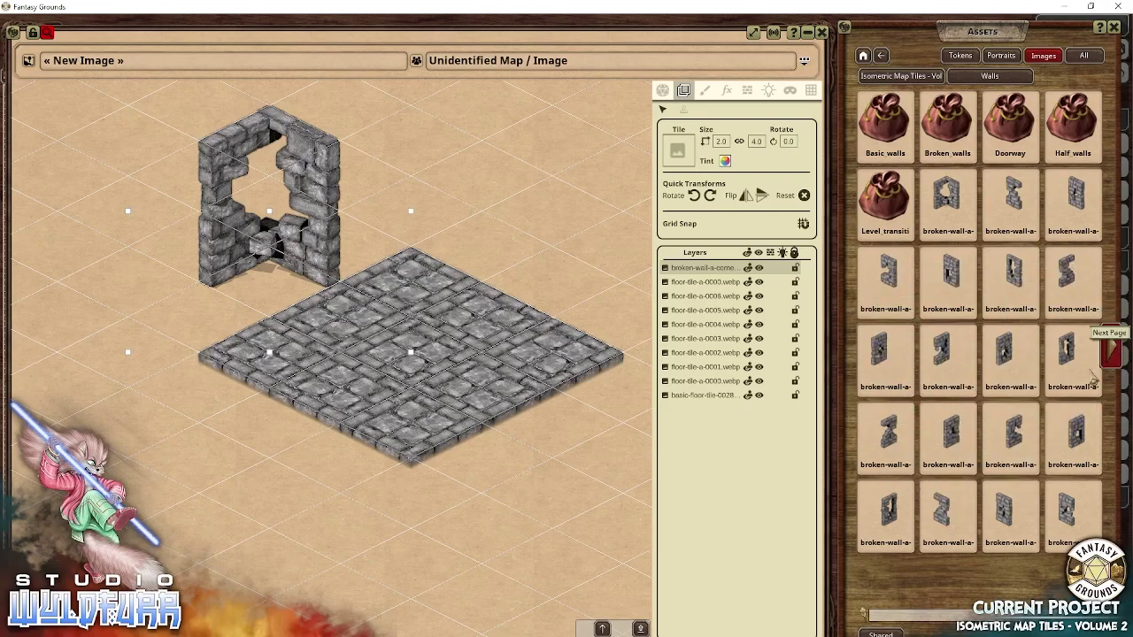
pyautogui.click(1113, 354)
pyautogui.moveTo(944, 276); pyautogui.dragTo(507, 202)
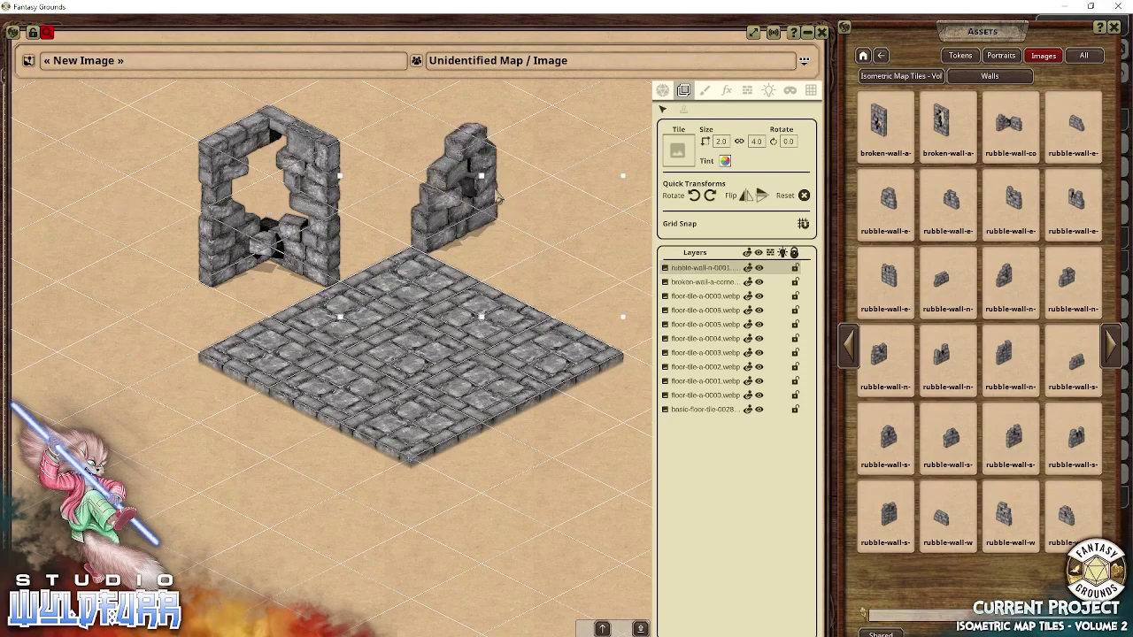
pyautogui.press('Delete')
pyautogui.press('Delete')
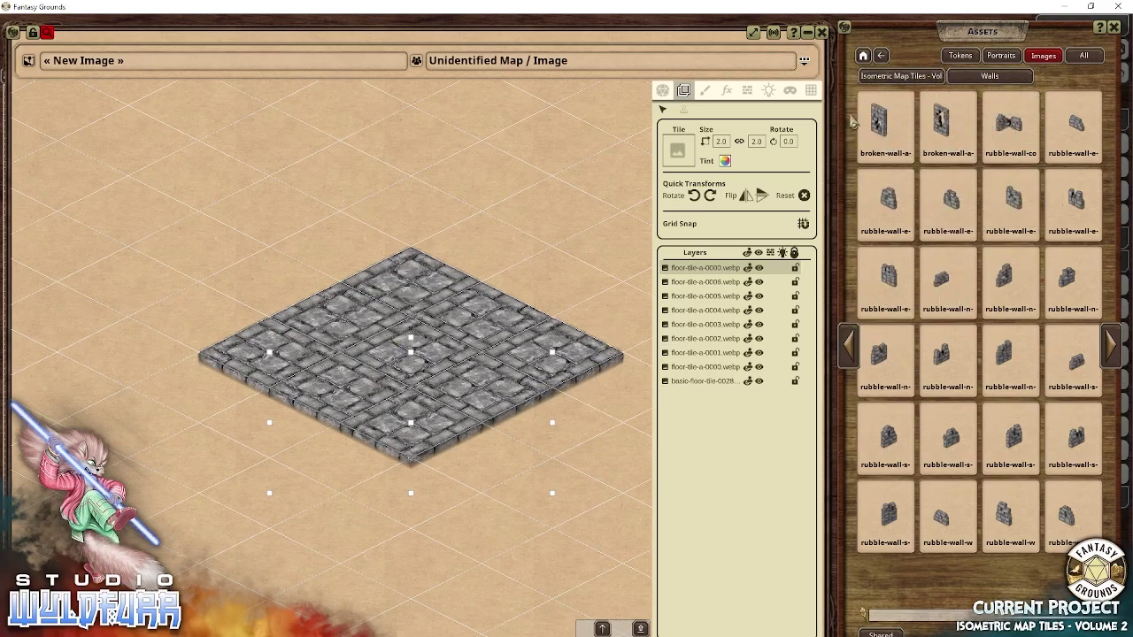
# Shift the map view and place a floor-tile-a tile from the Floor folder on empty space
pyautogui.moveTo(363, 358); pyautogui.dragTo(394, 411)
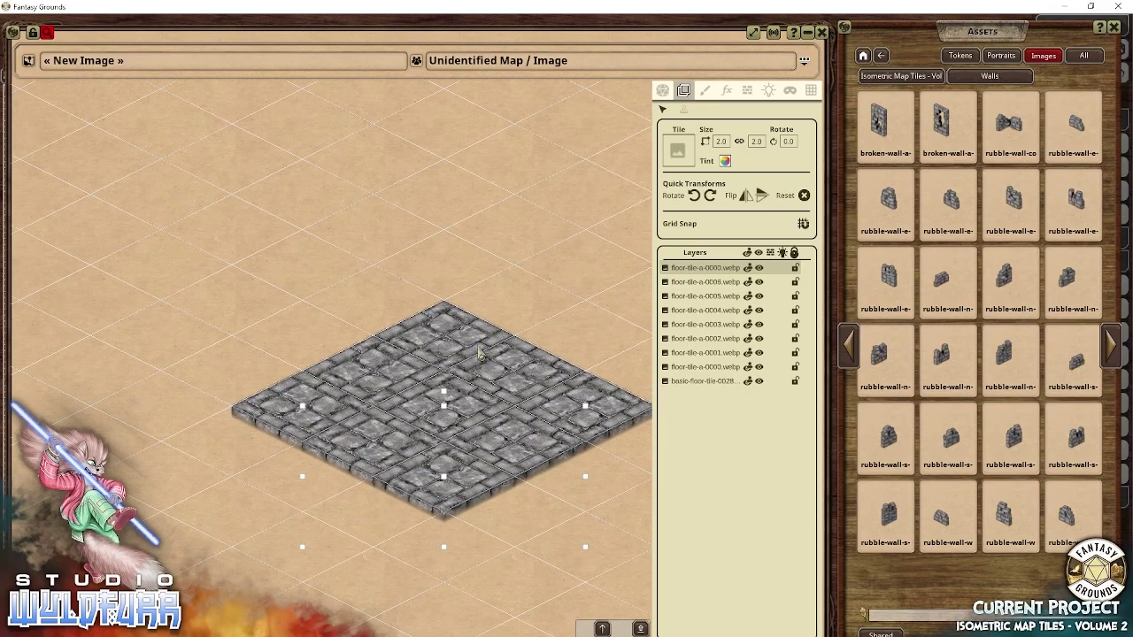
pyautogui.moveTo(283, 407); pyautogui.dragTo(422, 384)
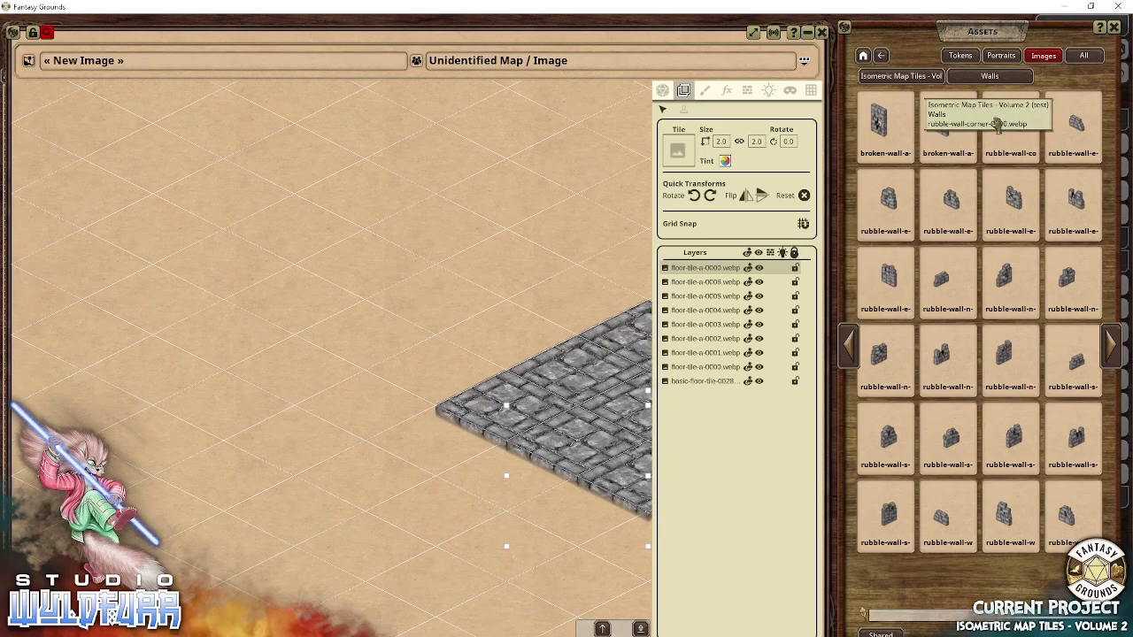
pyautogui.click(895, 76)
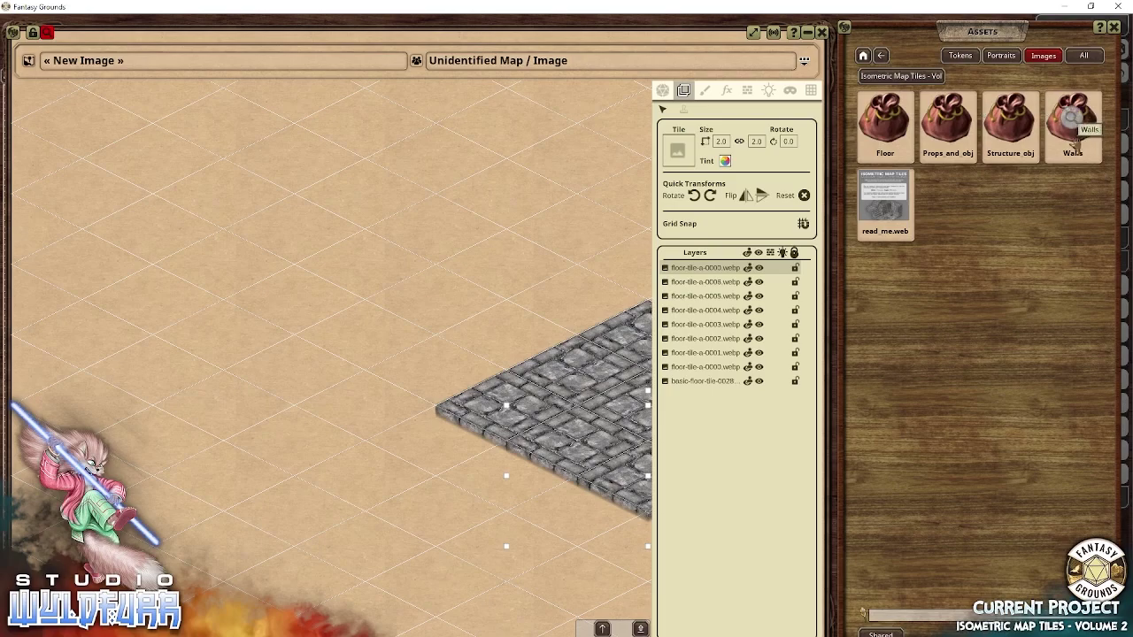
pyautogui.click(881, 125)
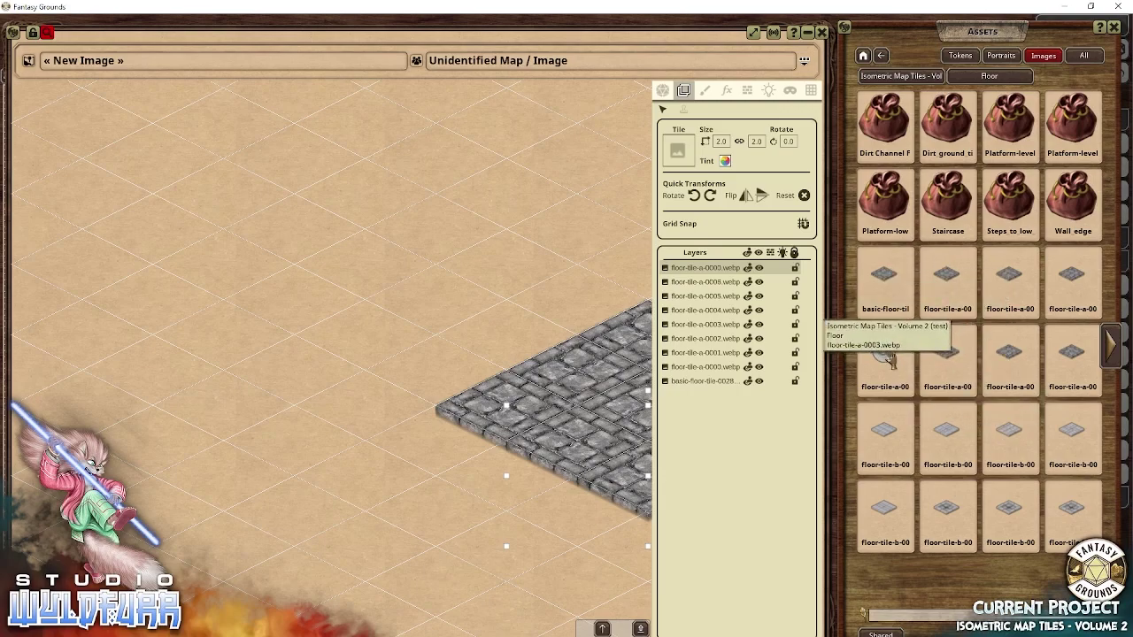
pyautogui.moveTo(885, 358); pyautogui.dragTo(231, 406)
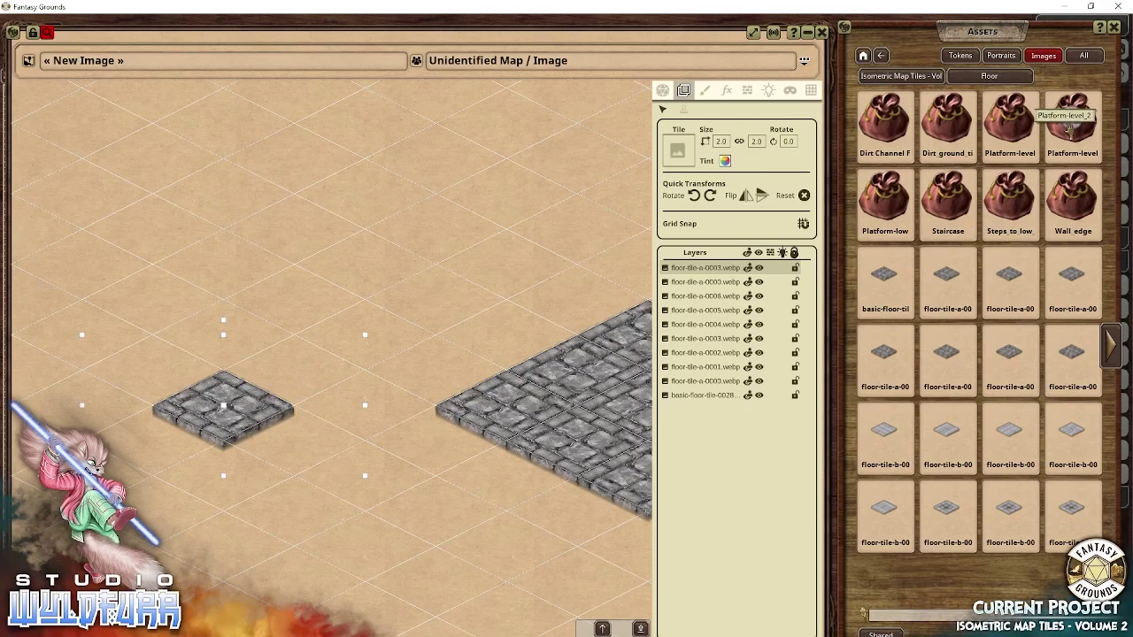
# Test a broken-wall corner from the Walls folder on the small tile, then delete it
pyautogui.click(890, 76)
pyautogui.click(1073, 120)
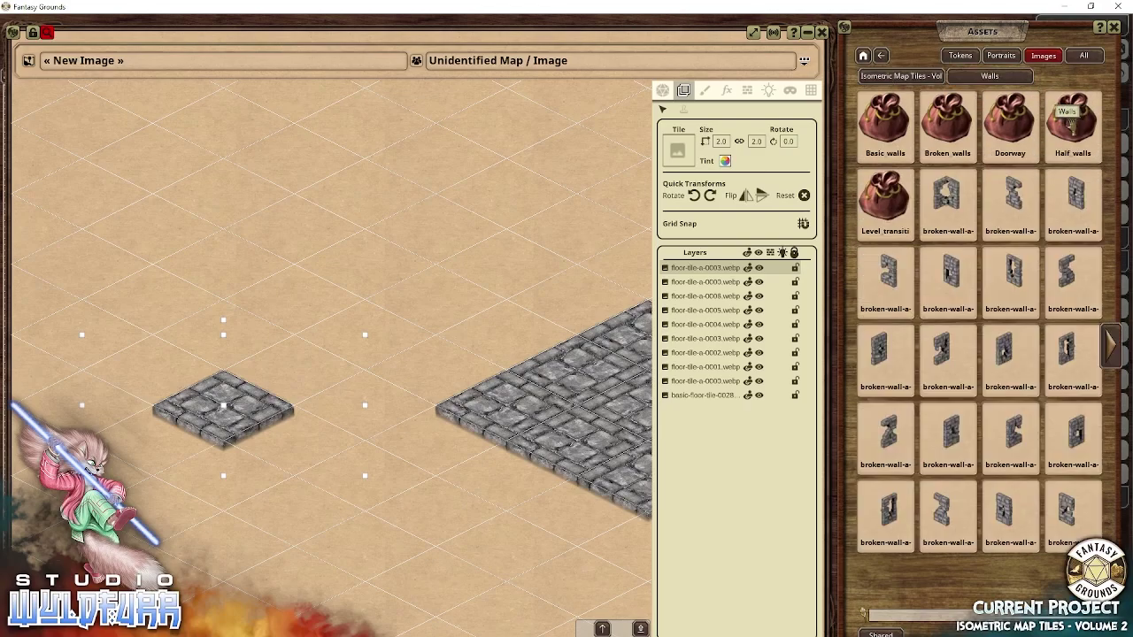
pyautogui.moveTo(927, 212); pyautogui.dragTo(213, 382)
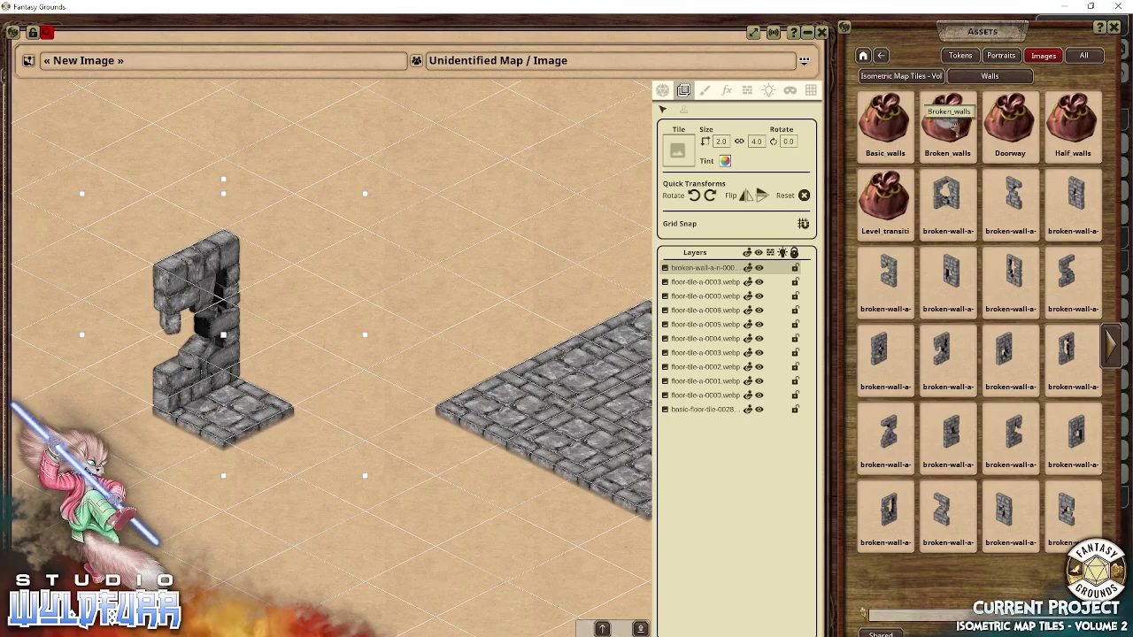
pyautogui.press('Delete')
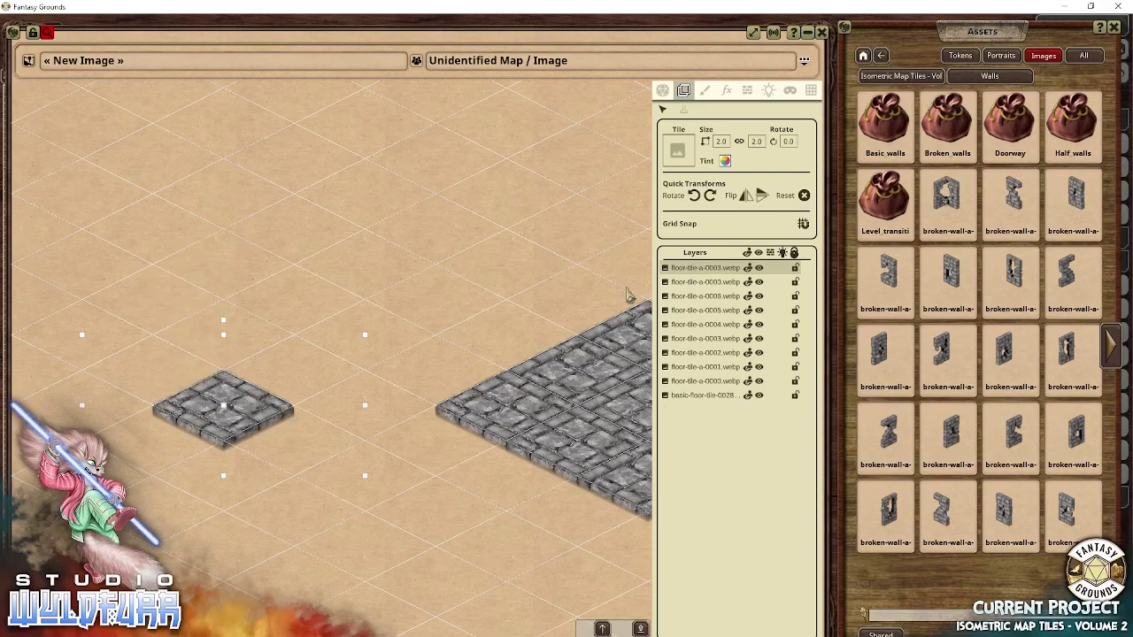
# Place a Basic_walls wall on the small floor tile and move the floor layer above it
pyautogui.click(883, 128)
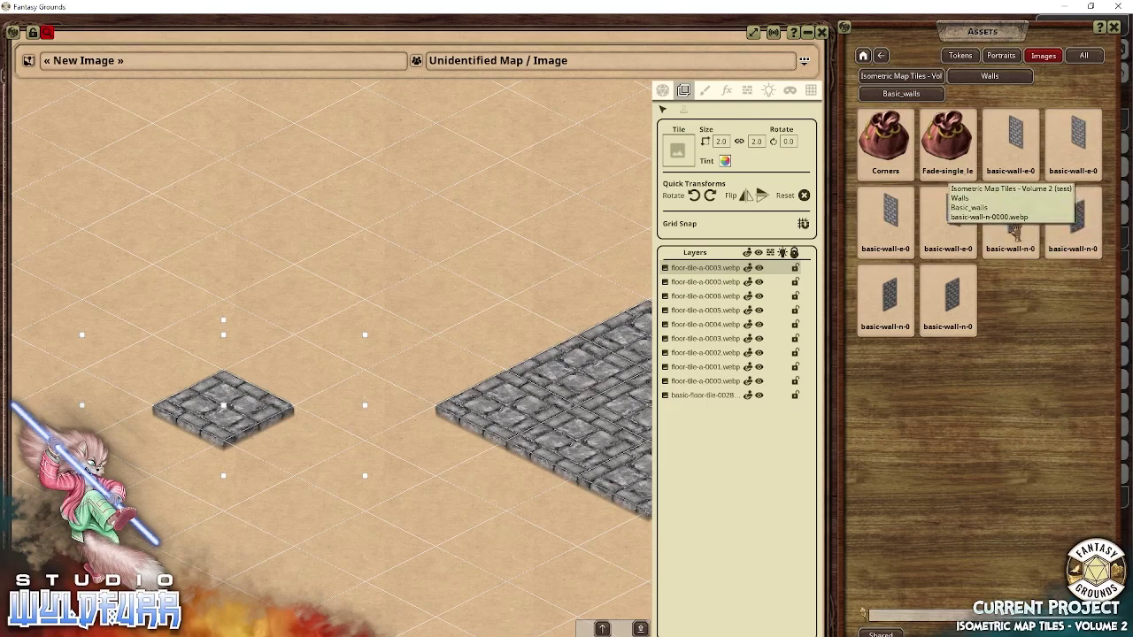
pyautogui.moveTo(203, 361); pyautogui.dragTo(168, 341)
pyautogui.moveTo(191, 422); pyautogui.dragTo(179, 377)
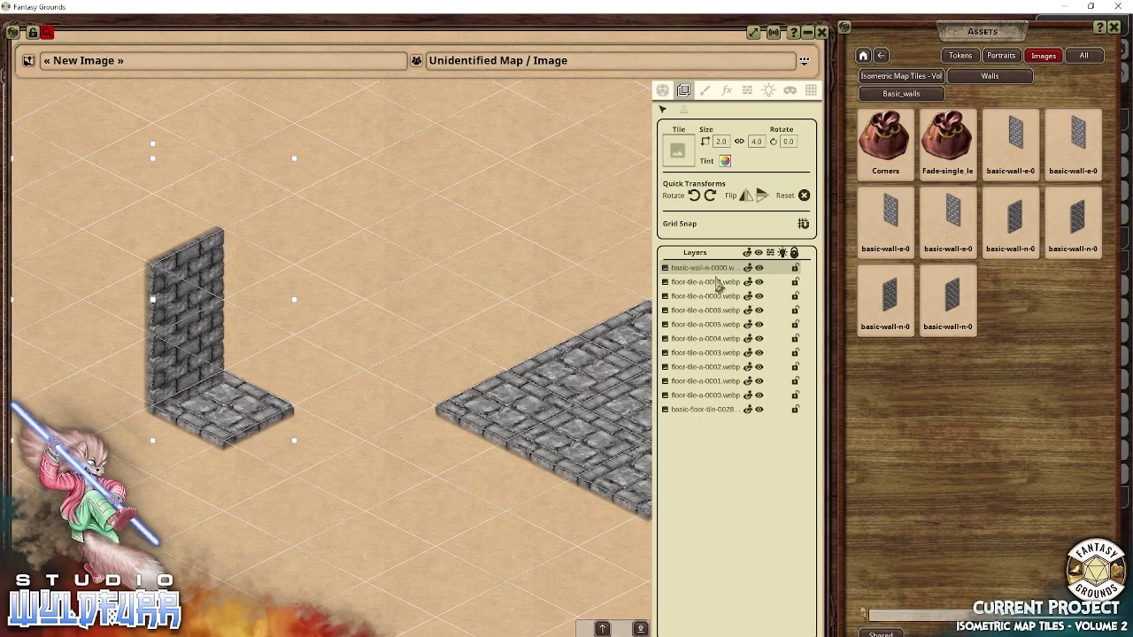
pyautogui.click(699, 287)
pyautogui.moveTo(695, 288); pyautogui.dragTo(693, 269)
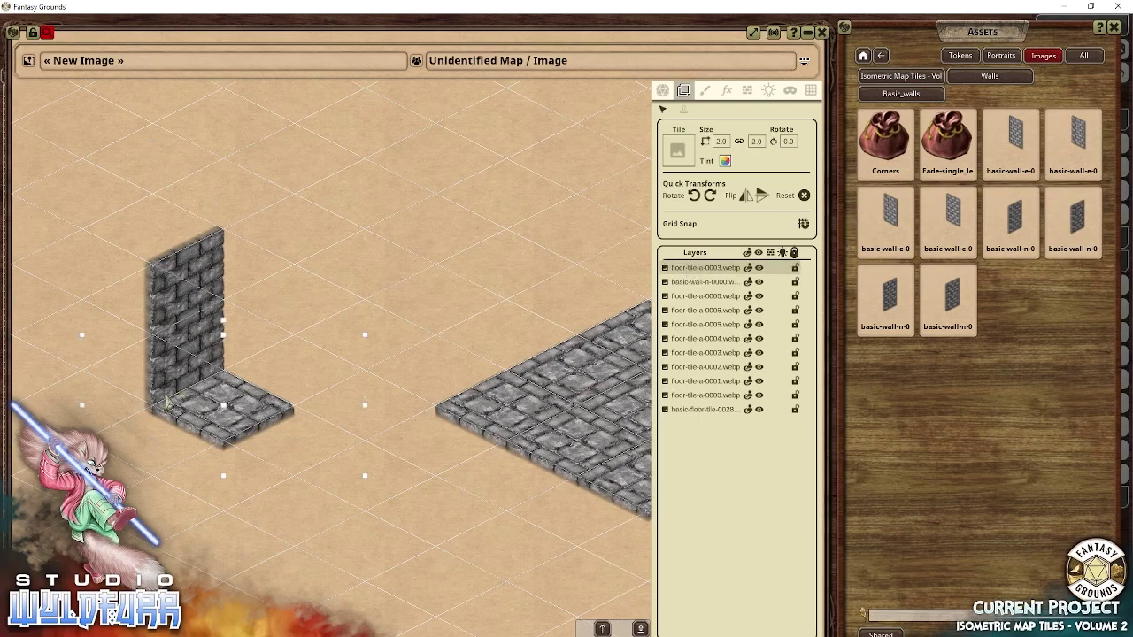
pyautogui.scroll(5, 167, 400)
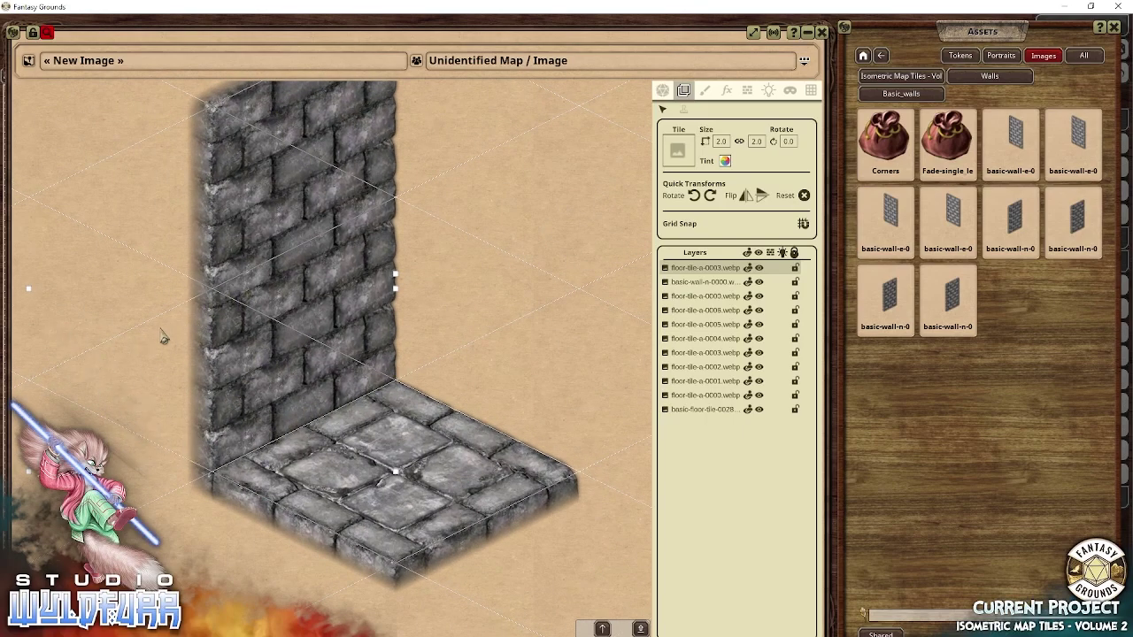
# Delete the basic wall tile
pyautogui.click(351, 235)
pyautogui.press('Delete')
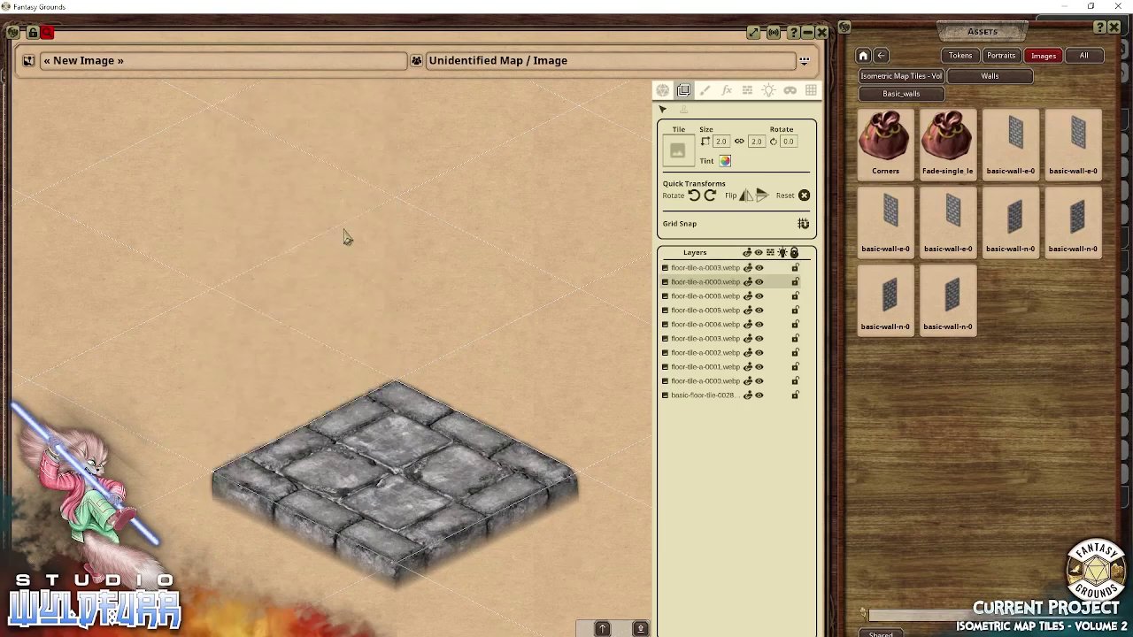
pyautogui.scroll(-3, 445, 325)
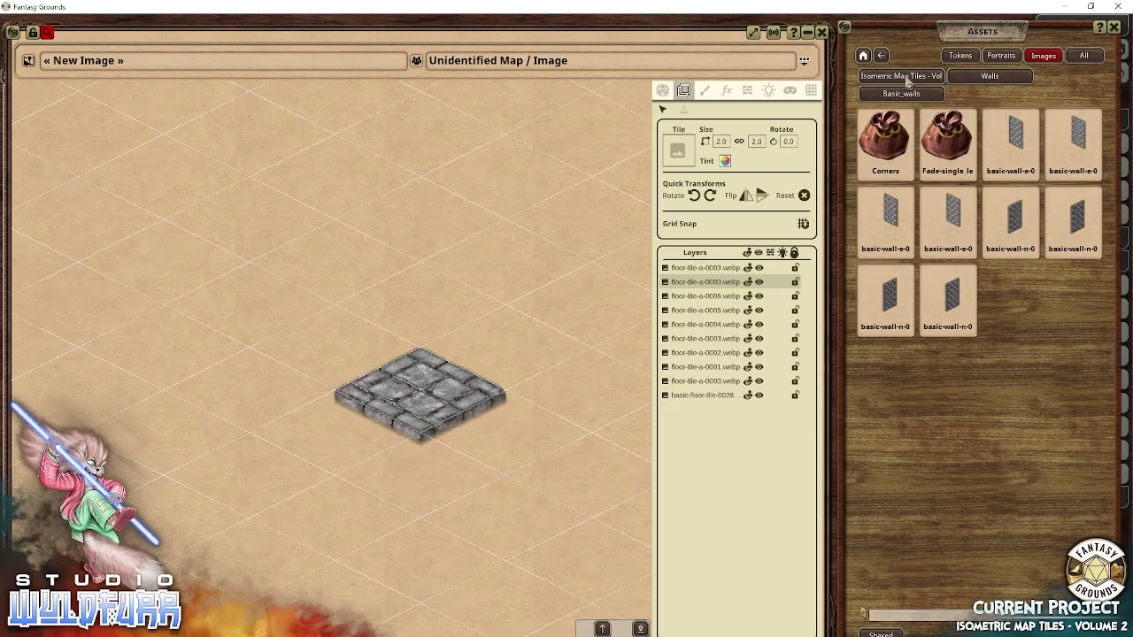
# Test a broken-wall corner from the Walls folder on the small tile, then delete it
pyautogui.click(990, 78)
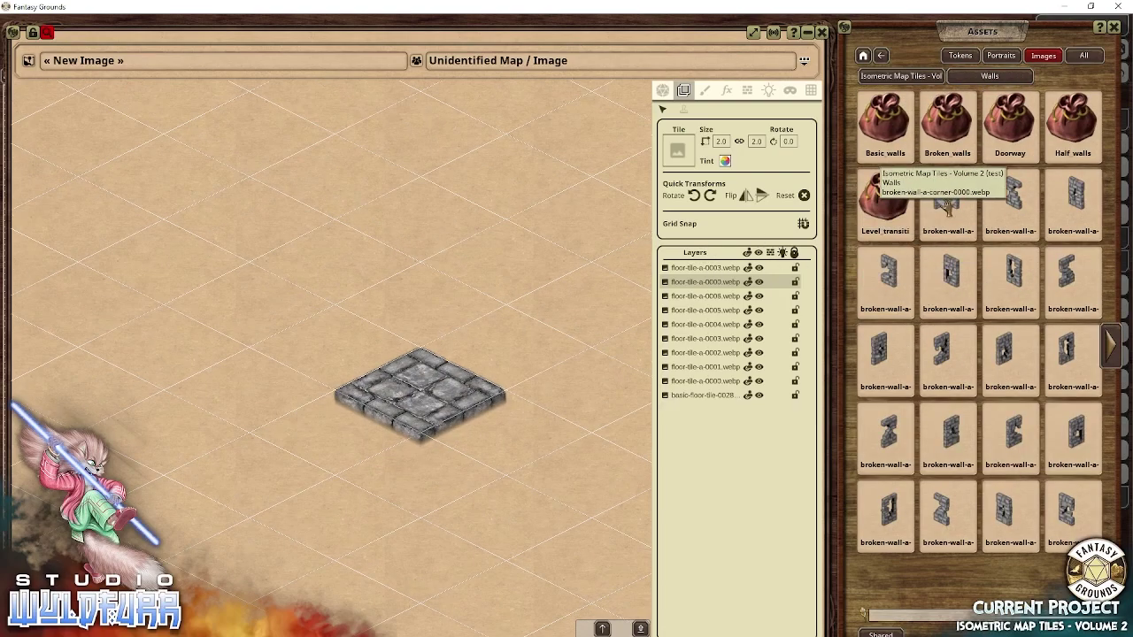
pyautogui.moveTo(947, 199); pyautogui.dragTo(412, 376)
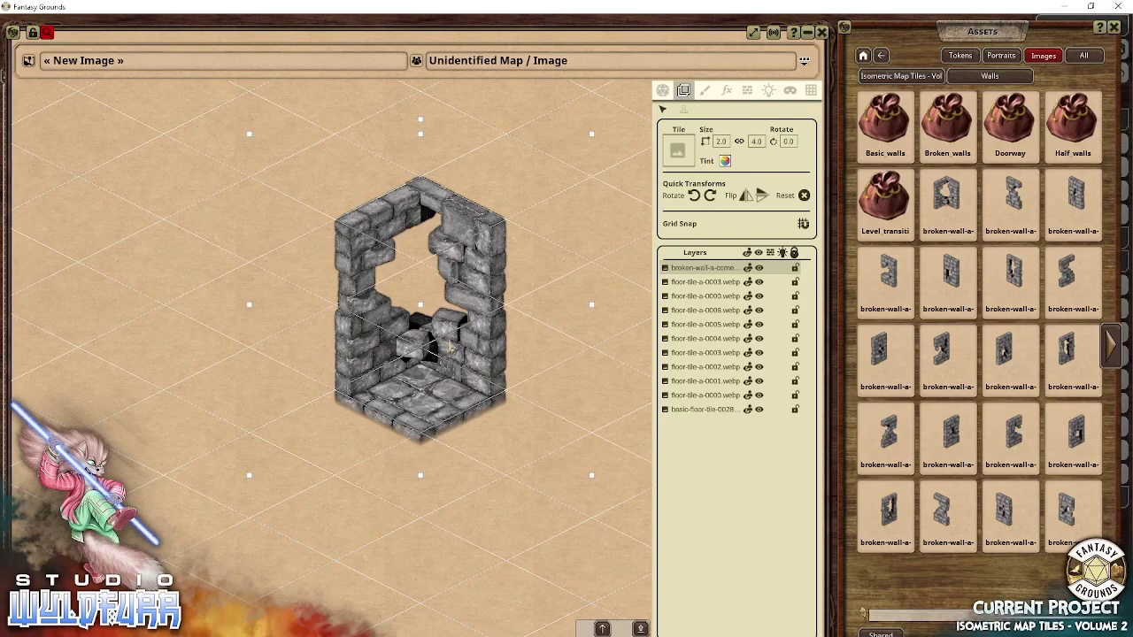
pyautogui.press('Delete')
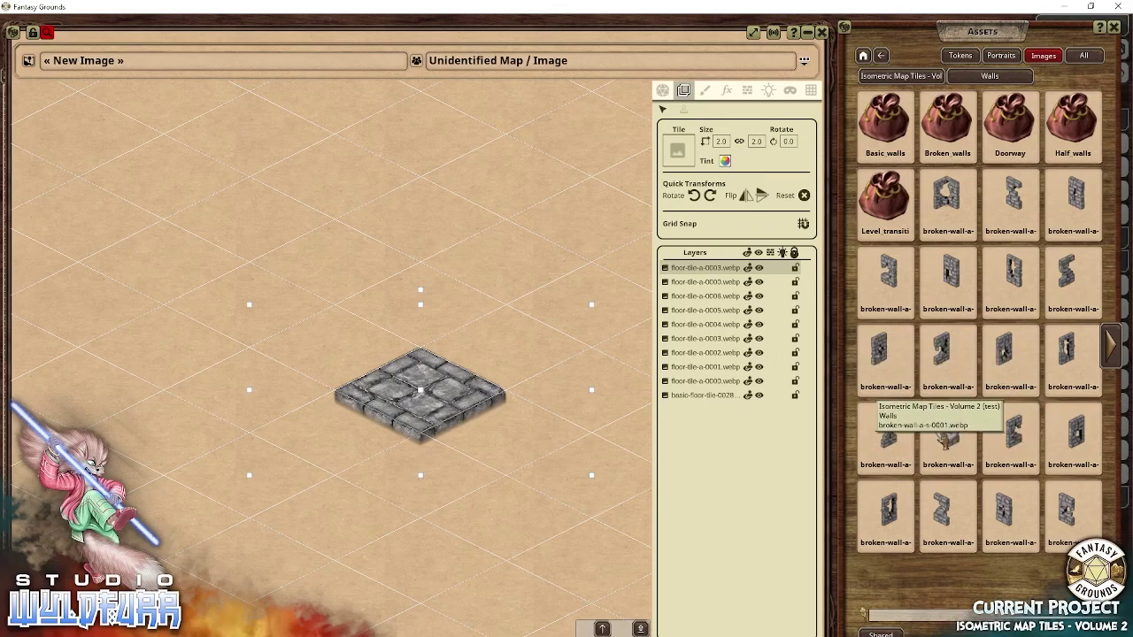
# Add two broken walls, undo them along with the small tile, and recentre the large floor
pyautogui.moveTo(977, 453); pyautogui.dragTo(317, 373)
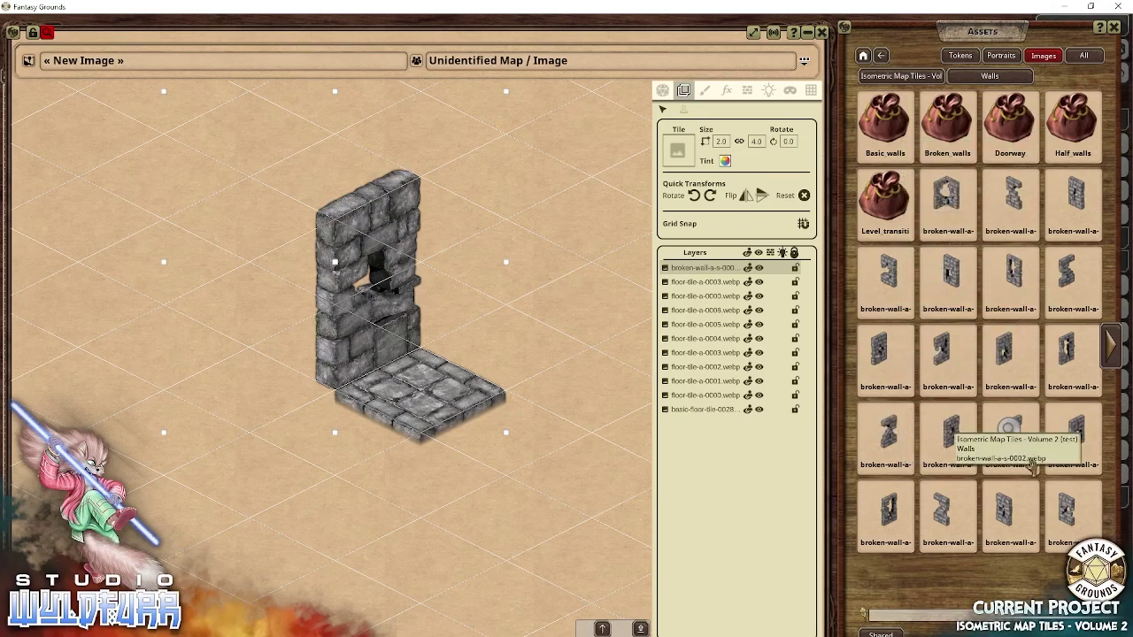
pyautogui.moveTo(1058, 389); pyautogui.dragTo(399, 371)
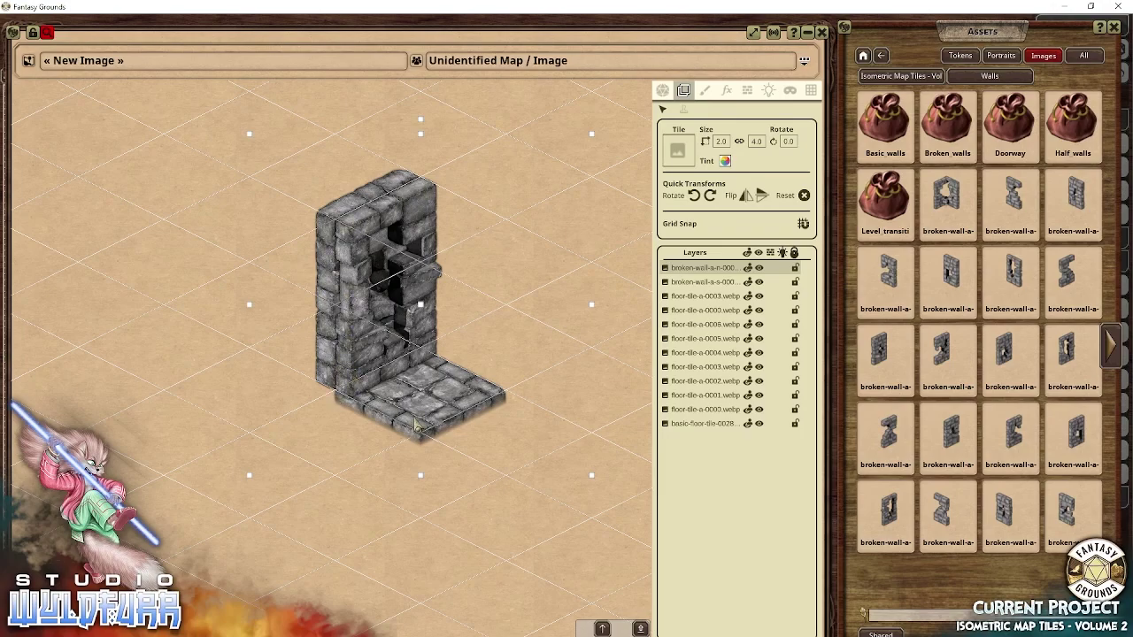
pyautogui.hotkey('ctrl', 'z')
pyautogui.hotkey('ctrl', 'z')
pyautogui.hotkey('ctrl', 'z')
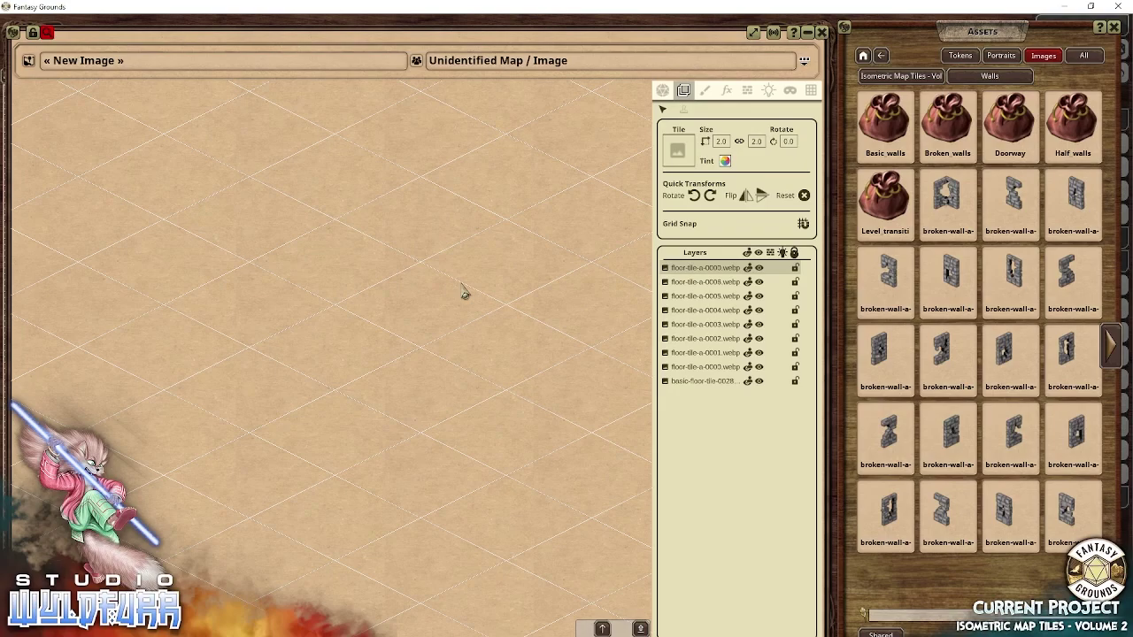
pyautogui.moveTo(462, 293); pyautogui.dragTo(351, 347)
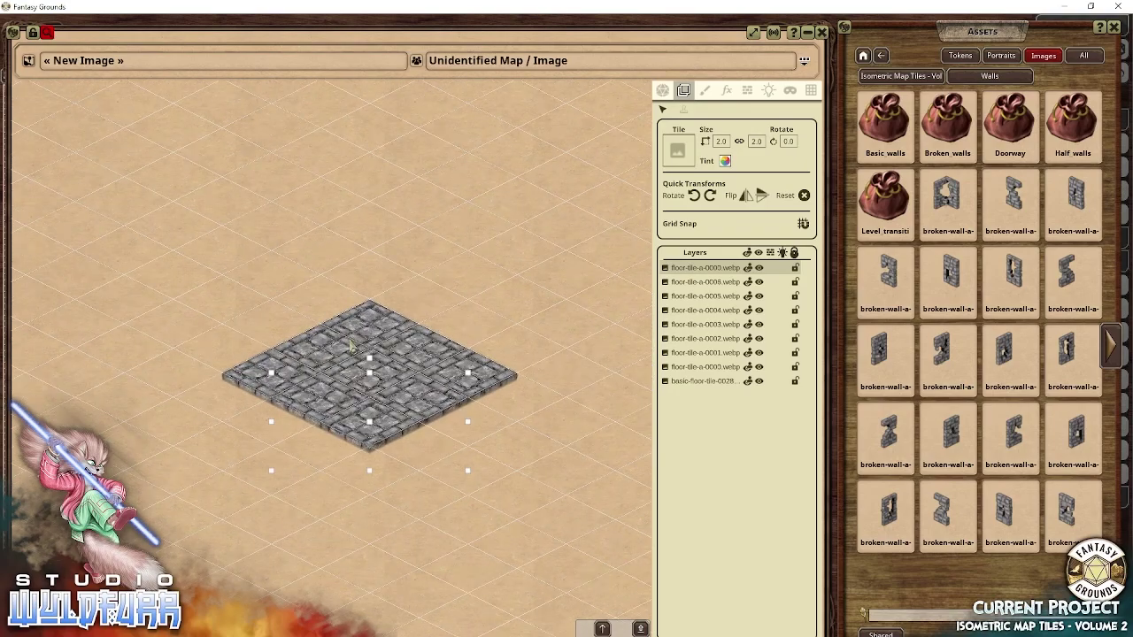